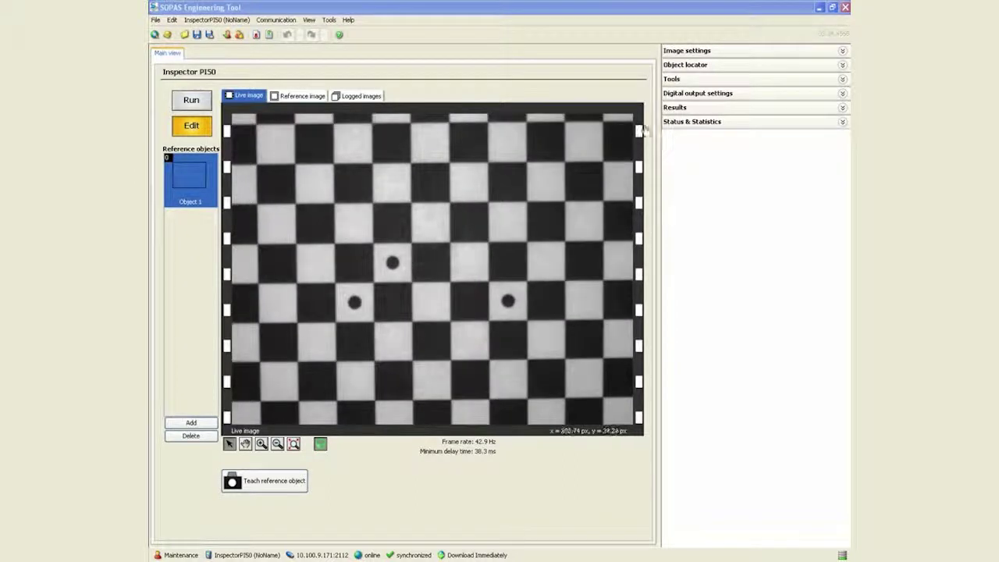
# - Expand Image settings and start the Calibration Wizard with a 6 mm checkerboard square side
pyautogui.click(687, 50)
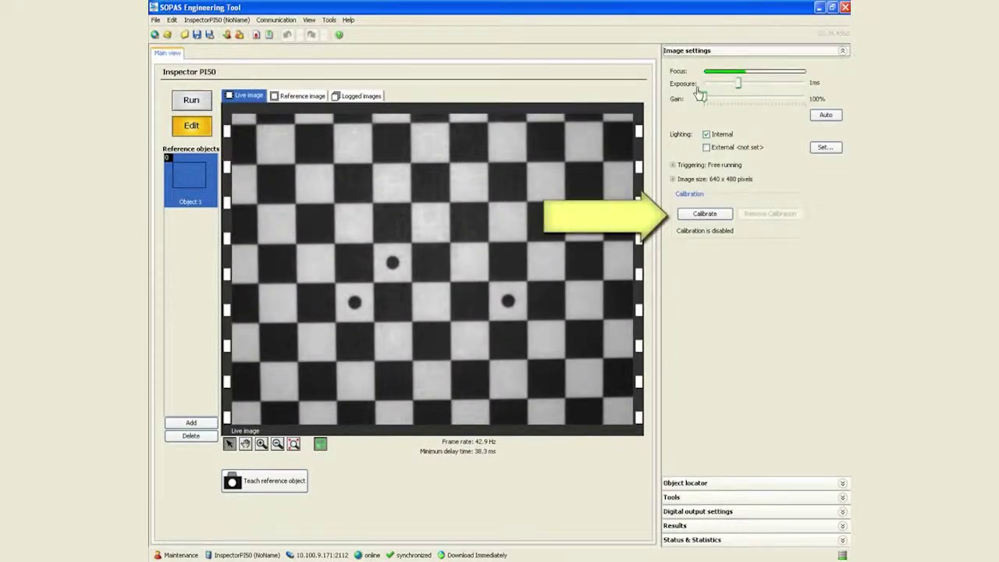
pyautogui.click(703, 215)
pyautogui.write('6')
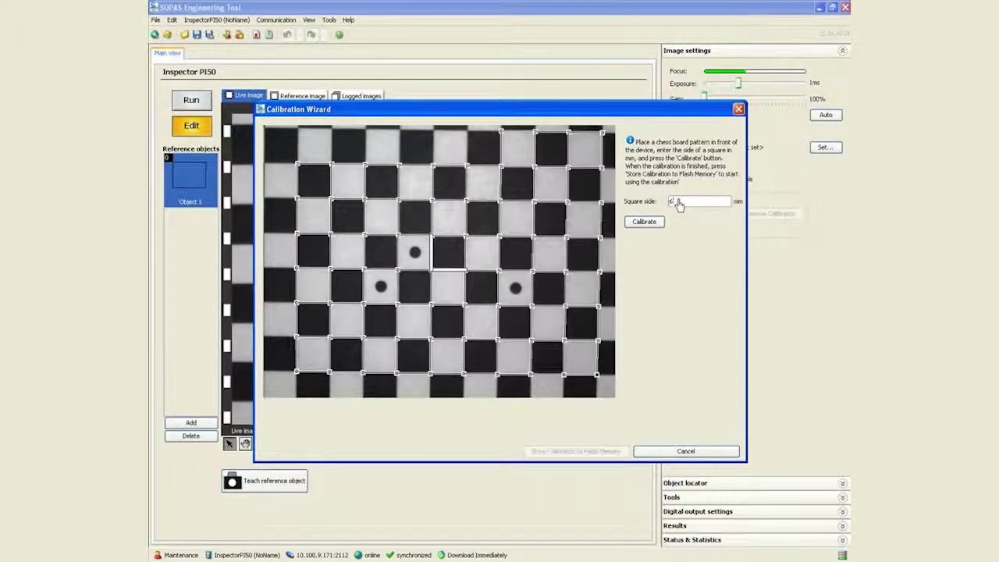
# - Run the checkerboard calibration, giving 0.43 px mean error and 0.0962 mm/pixel
pyautogui.click(642, 224)
pyautogui.click(642, 224)
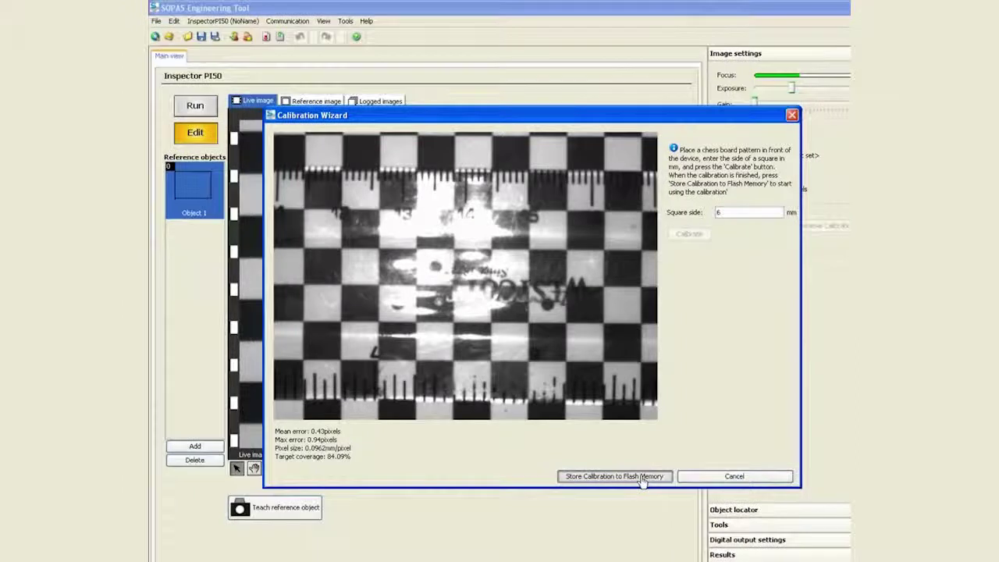
# - Store the calibration to the sensor's flash memory to enable it
pyautogui.click(642, 477)
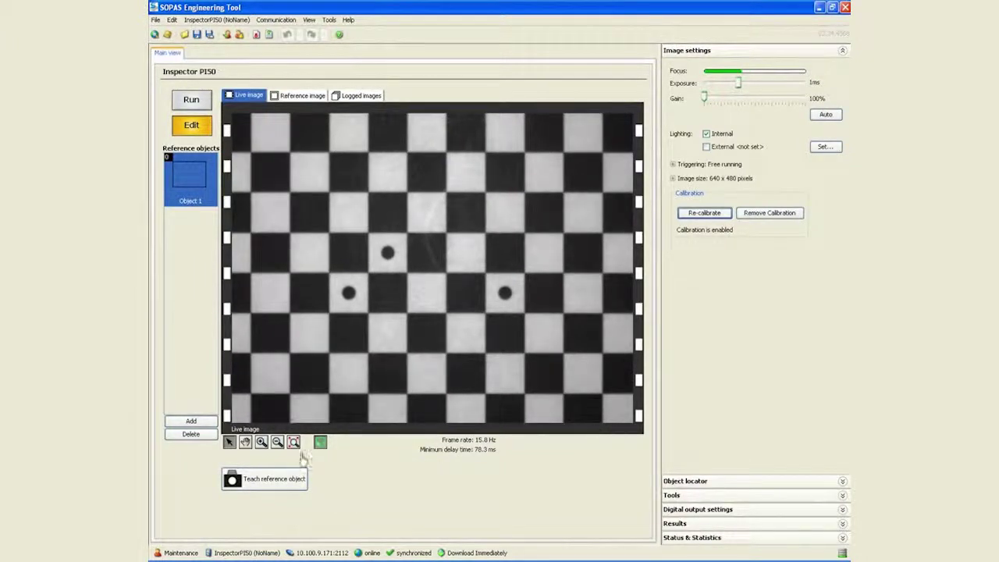
# - Teach the checkerboard as reference and place a blob tool over three squares with intensity 0–92
pyautogui.click(285, 479)
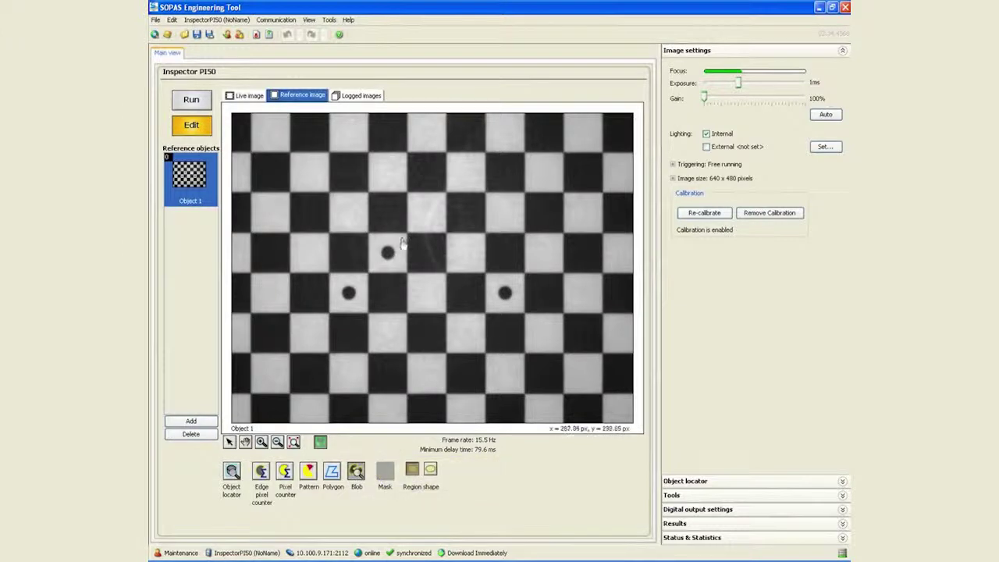
pyautogui.moveTo(328, 233)
pyautogui.mouseDown()
pyautogui.moveTo(443, 268)
pyautogui.moveTo(447, 279)
pyautogui.mouseUp()
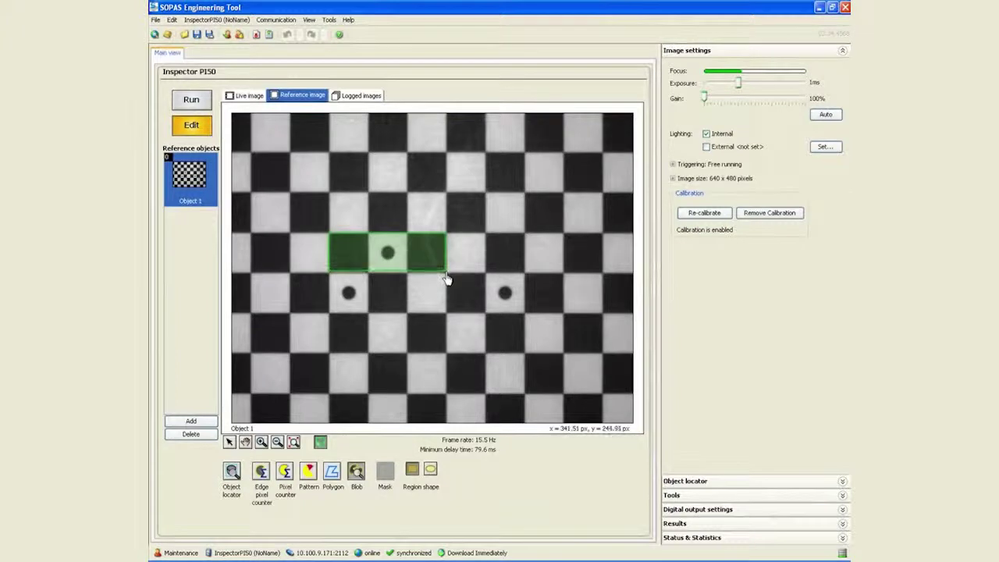
pyautogui.moveTo(447, 278); pyautogui.dragTo(447, 280)
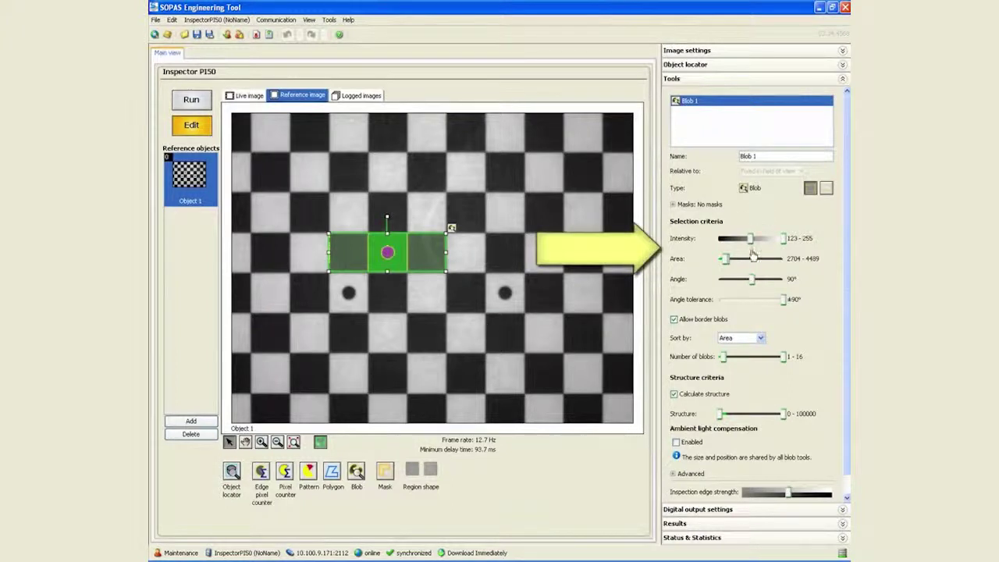
pyautogui.moveTo(749, 240); pyautogui.dragTo(722, 239)
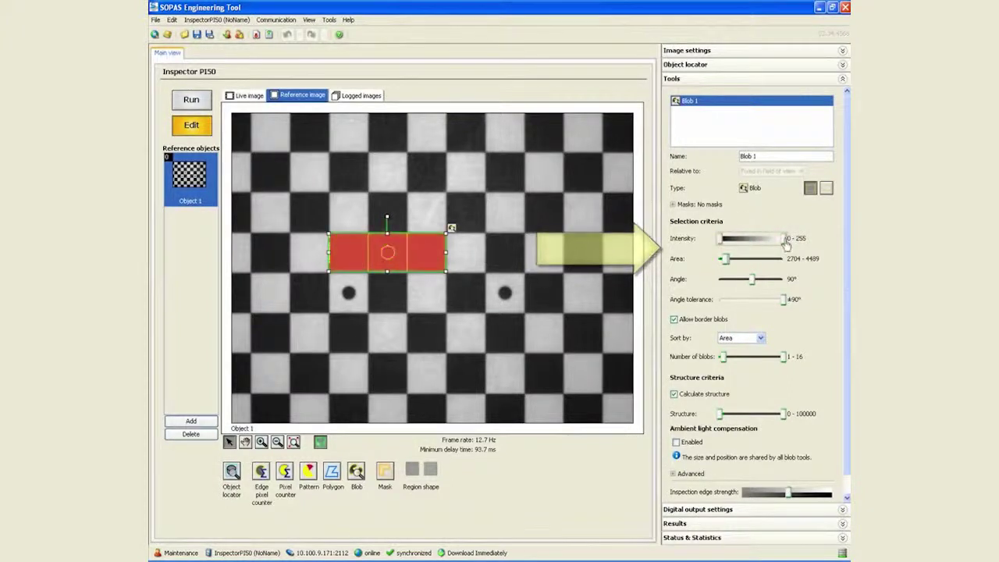
pyautogui.moveTo(783, 239)
pyautogui.mouseDown()
pyautogui.moveTo(757, 239)
pyautogui.moveTo(714, 263)
pyautogui.mouseUp()
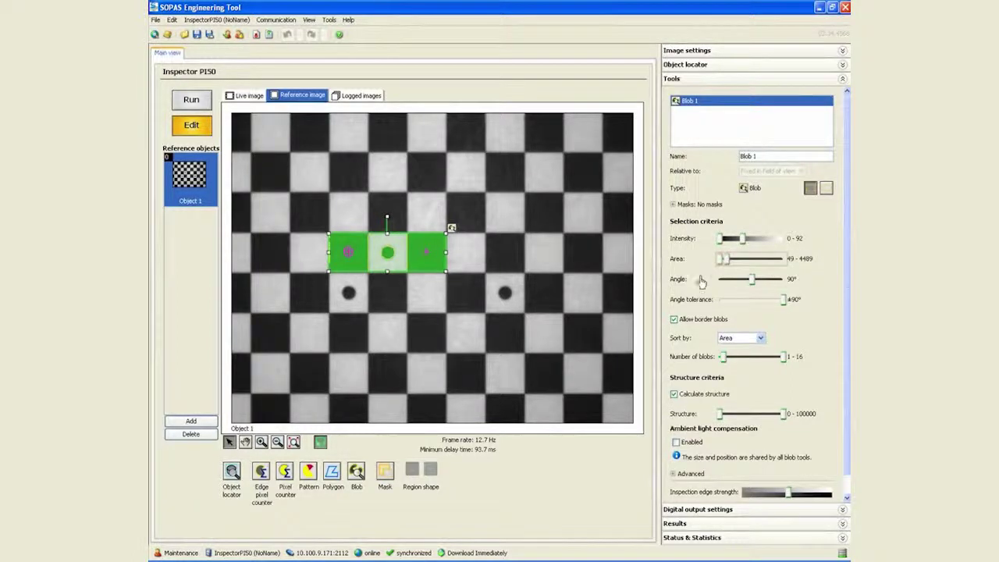
# - Collapse Tools and expand Results to list the three blobs' X/Y positions in mm
pyautogui.click(717, 81)
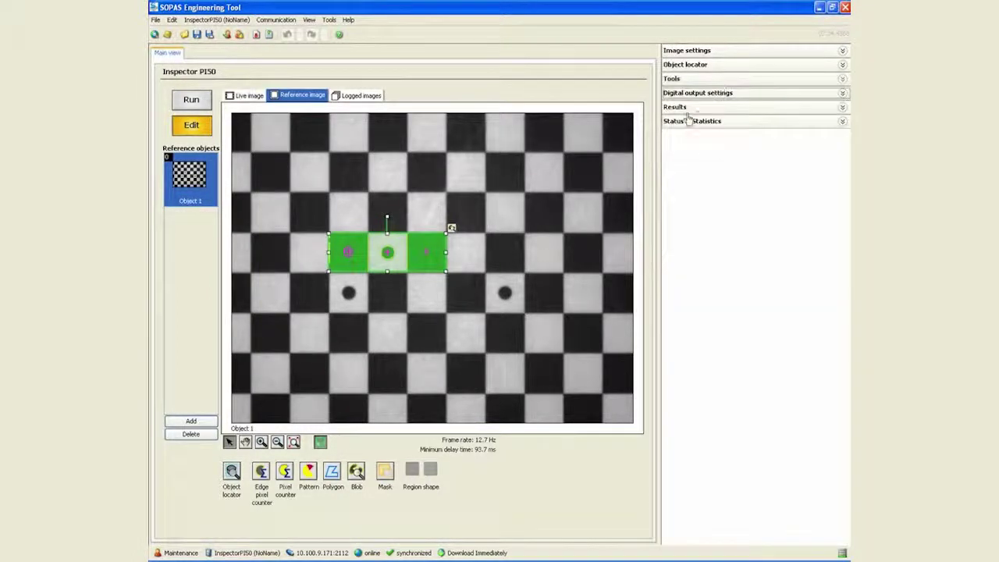
pyautogui.click(682, 109)
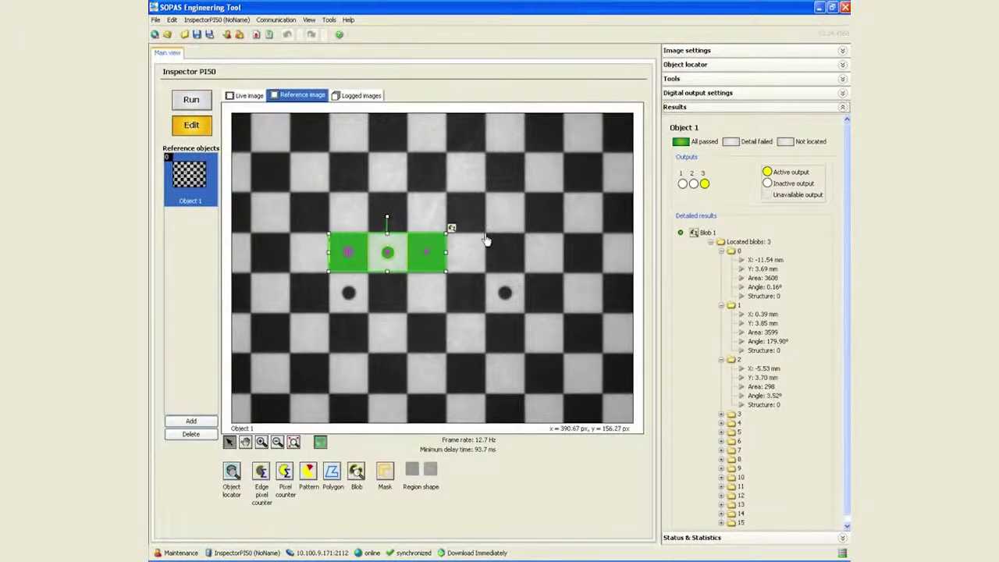
# - Switch to the Live image view so blob positions update continuously
pyautogui.click(247, 96)
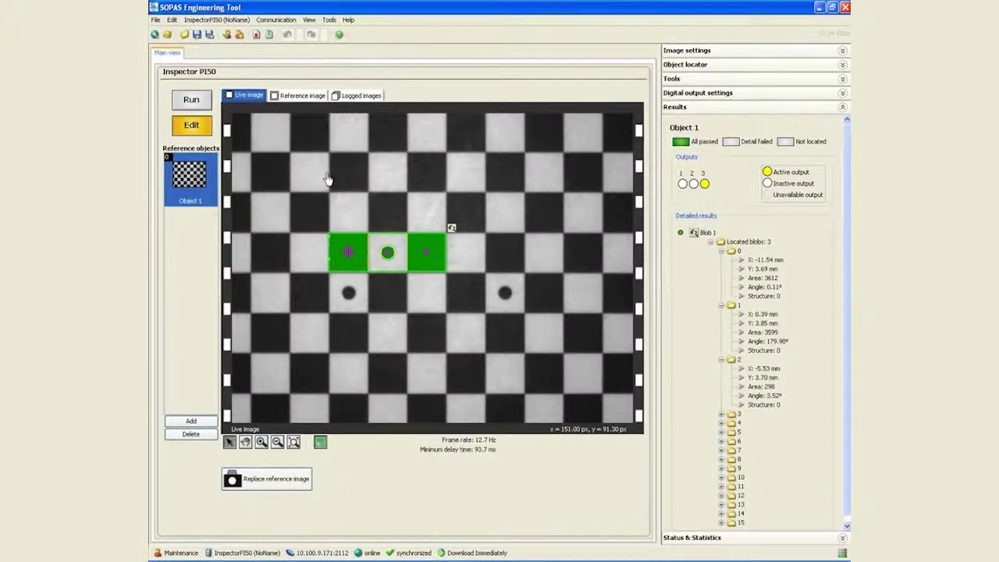